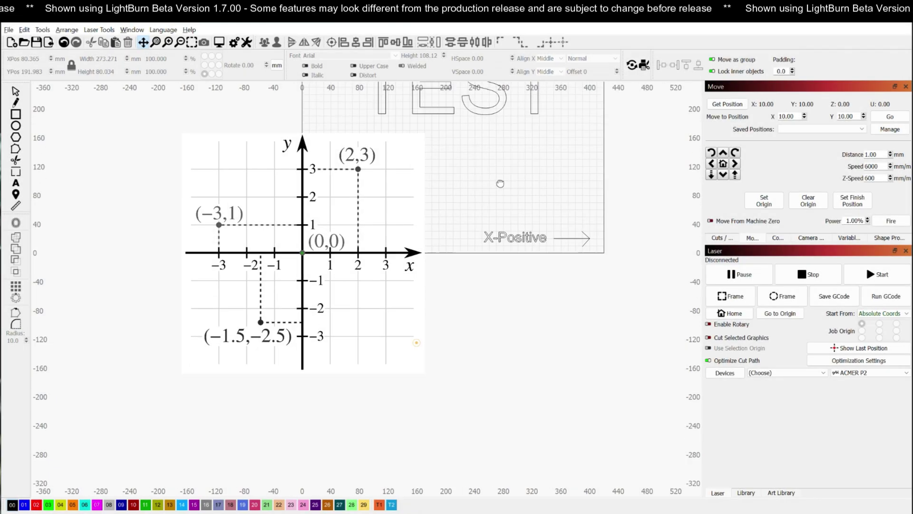
Step: Zoom and pan the canvas to bring the TEST design and the whole laser bed into view
scroll(359, 305, "up", 2)
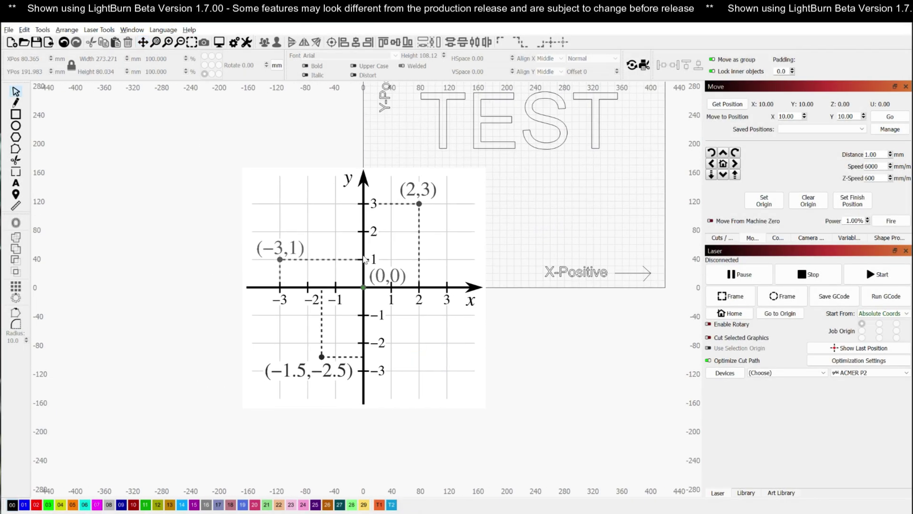
scroll(359, 305, "up", 1)
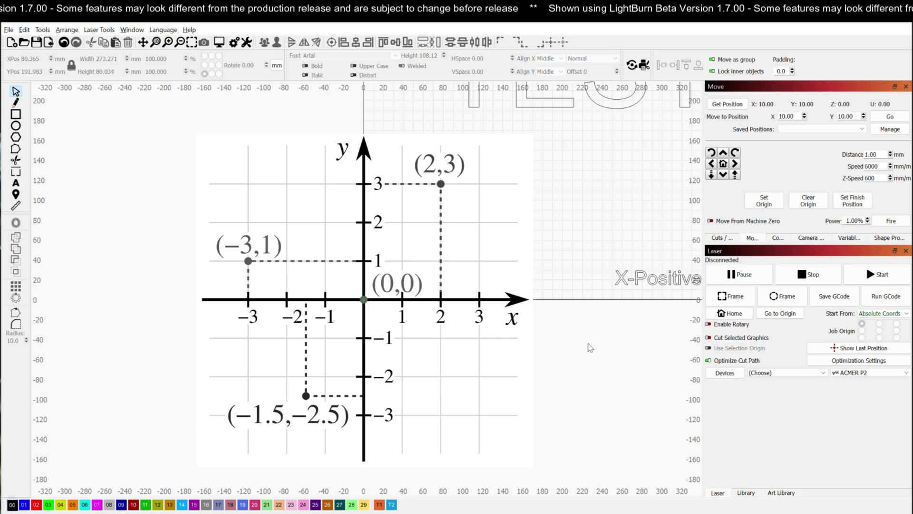
scroll(589, 333, "right", 5)
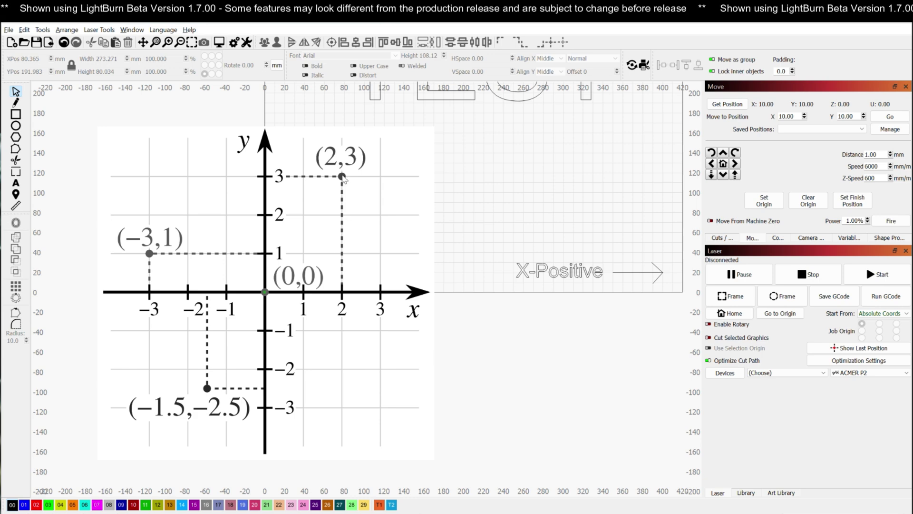
scroll(345, 187, "down", 2)
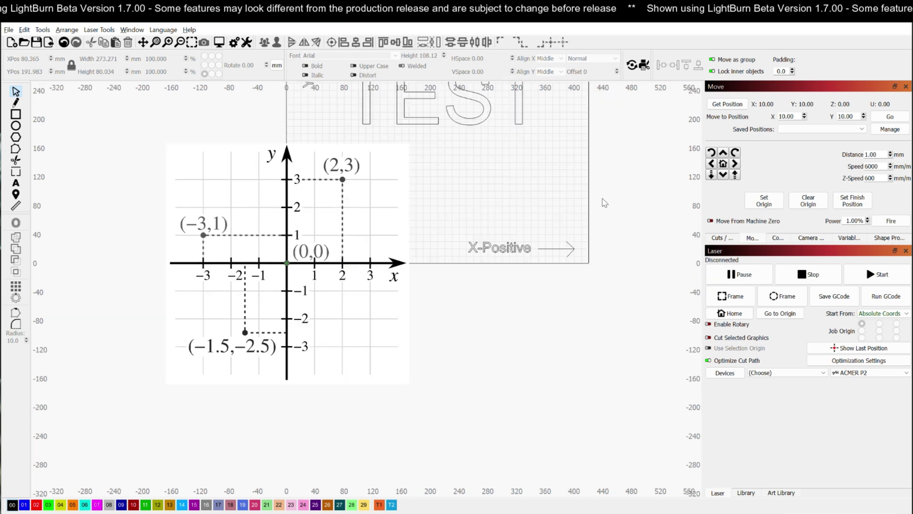
left_click_drag(607, 197, 532, 311)
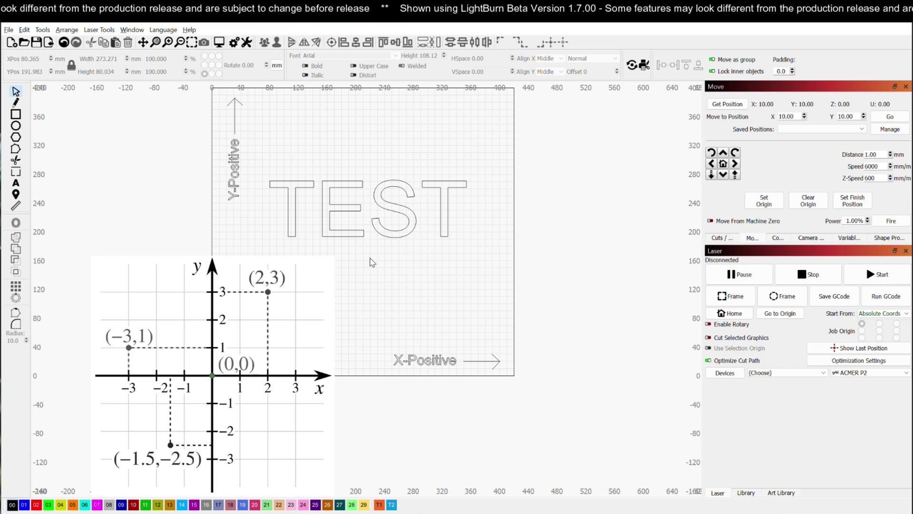
left_click_drag(388, 260, 386, 305)
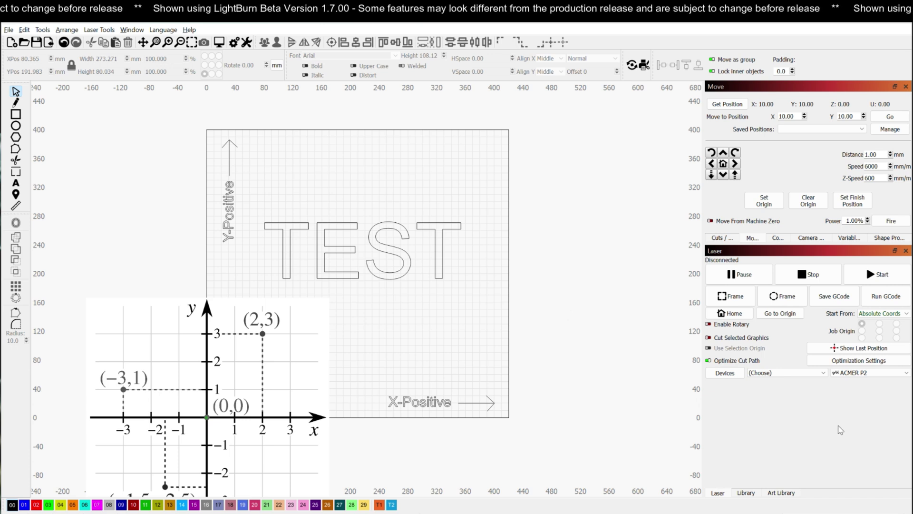
Step: Make xTool P2 the active device and zoom to view the upside-down TEST on its top-left-origin bed
left_click(858, 374)
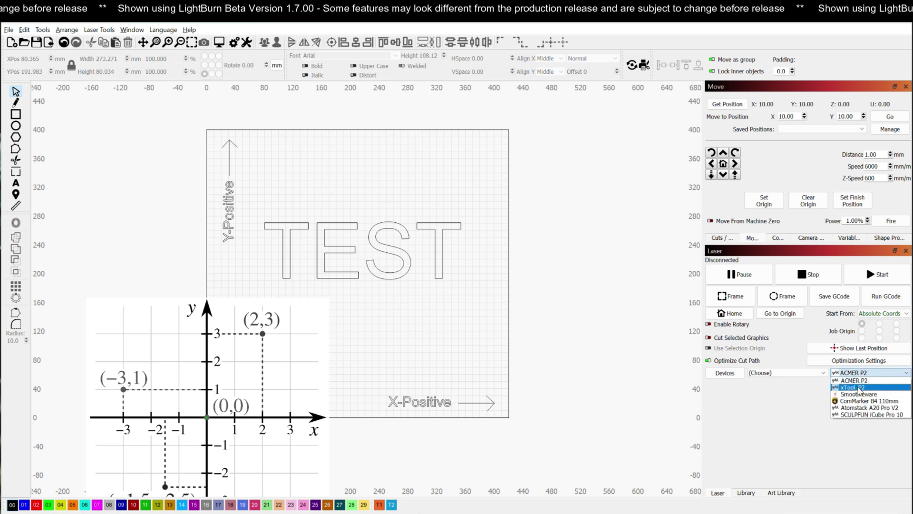
left_click(854, 387)
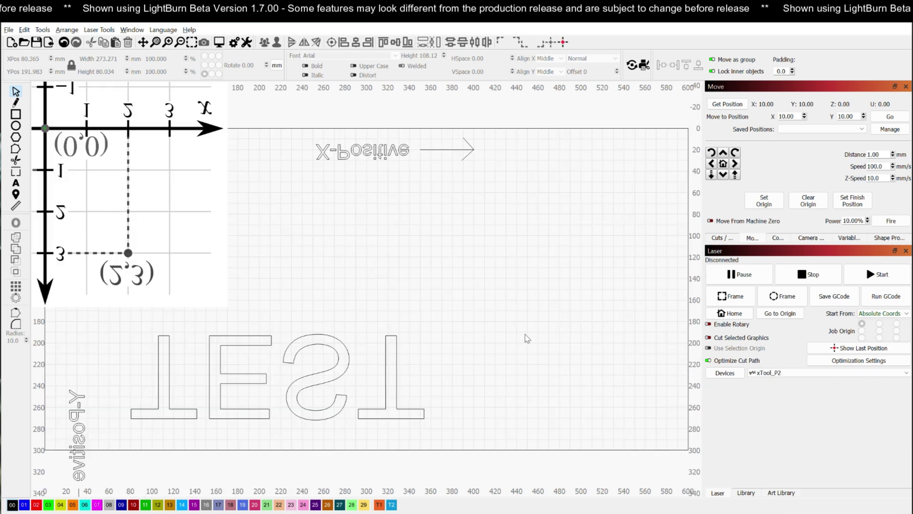
scroll(419, 275, "down", 3)
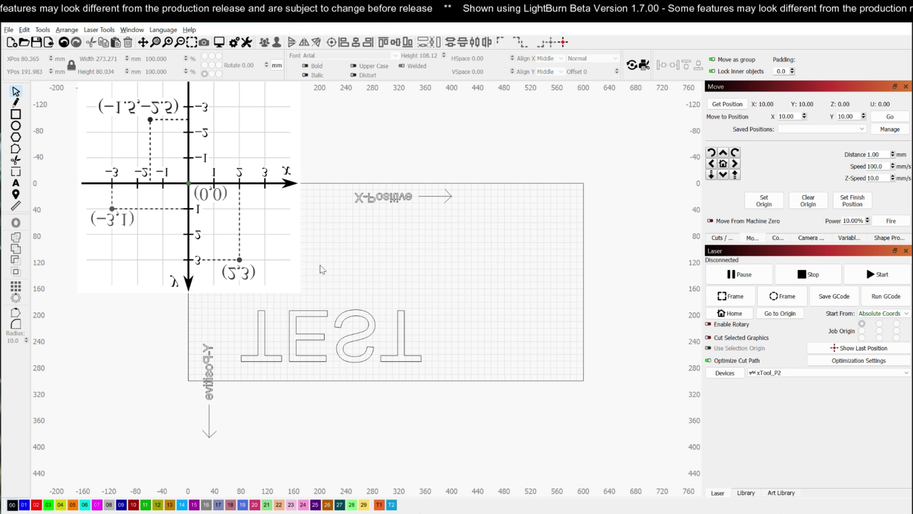
left_click(365, 254)
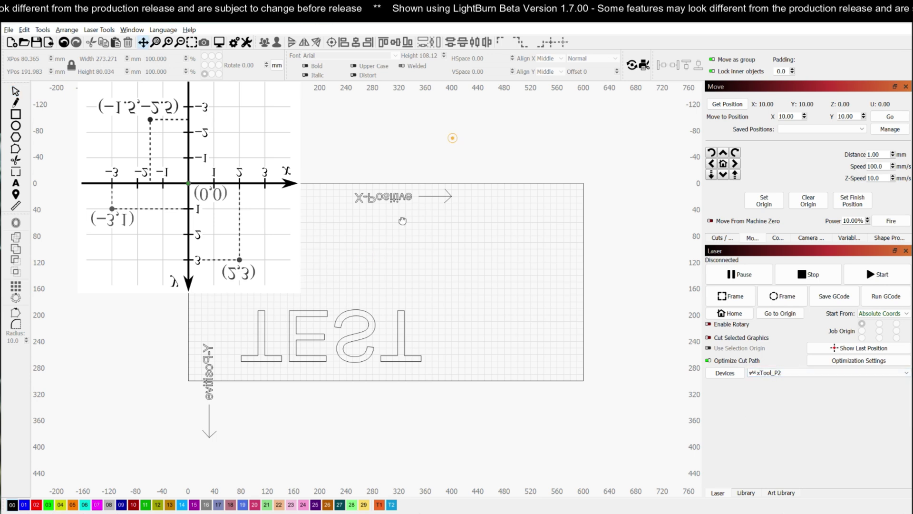
scroll(418, 224, "up", 2)
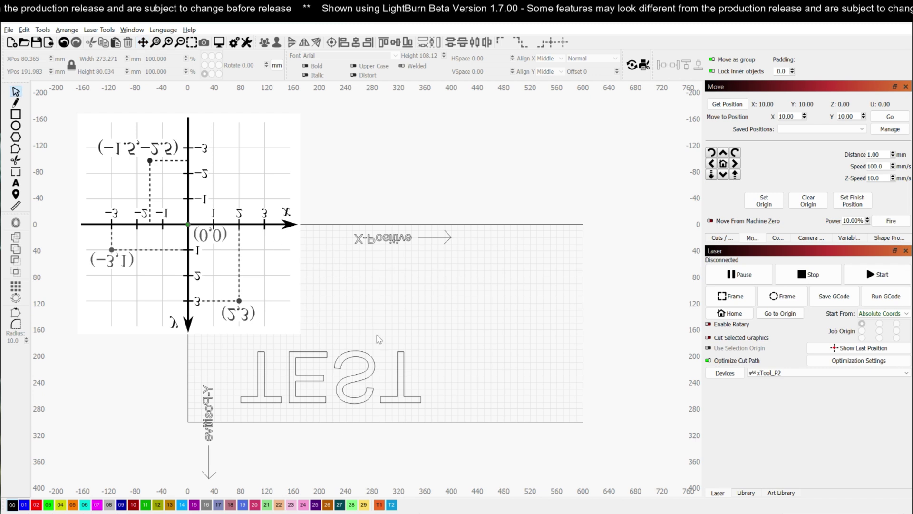
Step: Switch the active device back to ACMER P2 and re-centre the whole bed in view
left_click(787, 375)
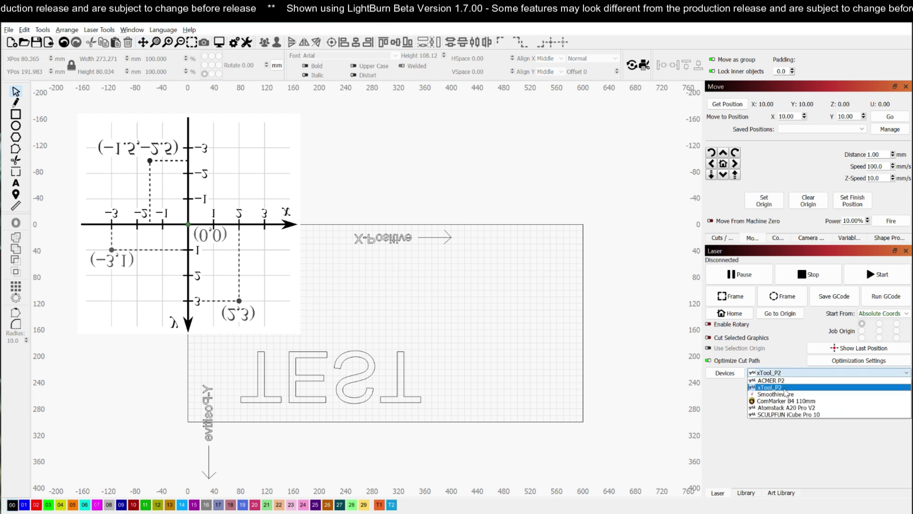
left_click(787, 387)
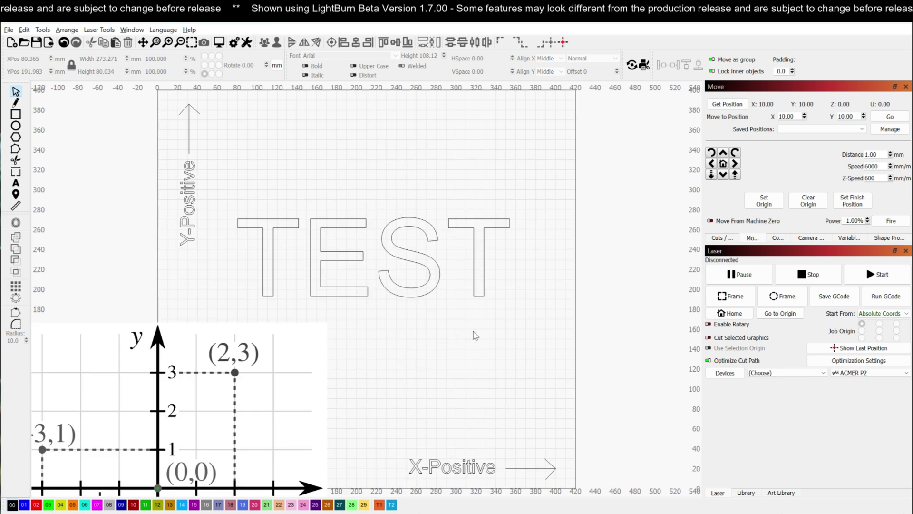
scroll(387, 320, "down", 2)
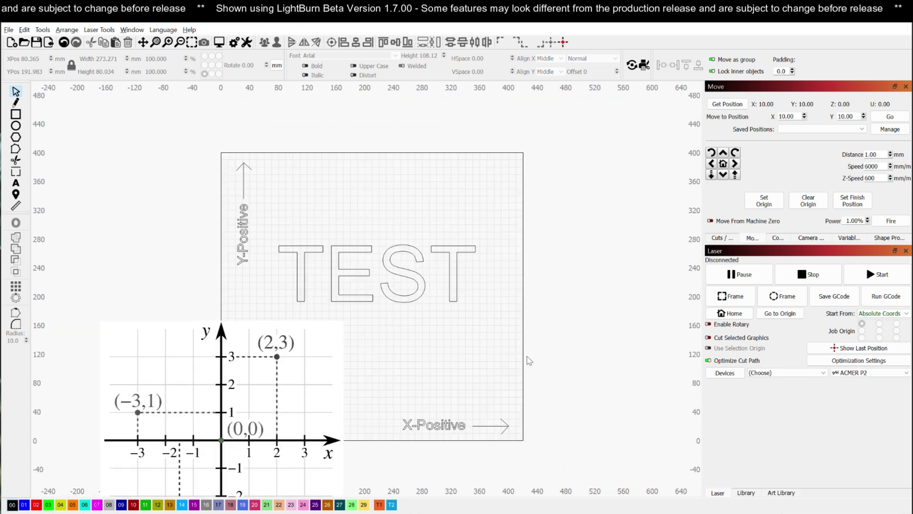
left_click(532, 371)
left_click(552, 316)
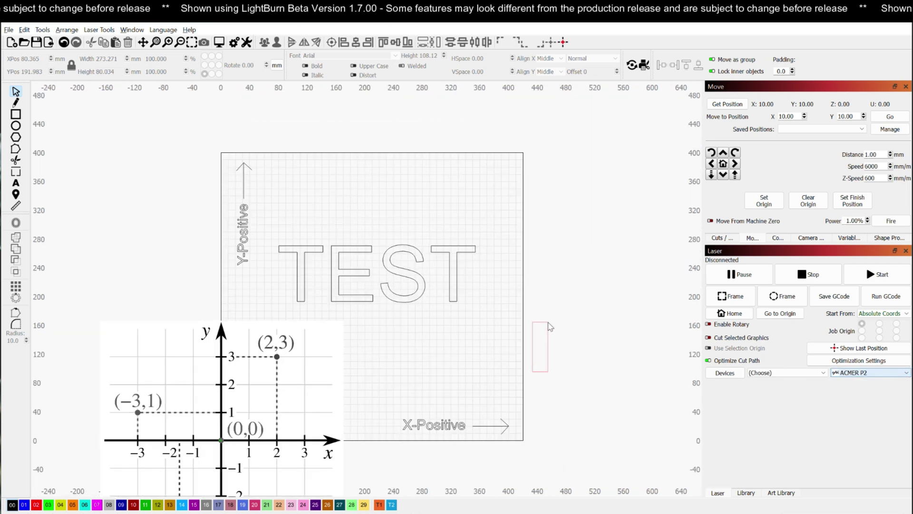
scroll(552, 328, "down", 3)
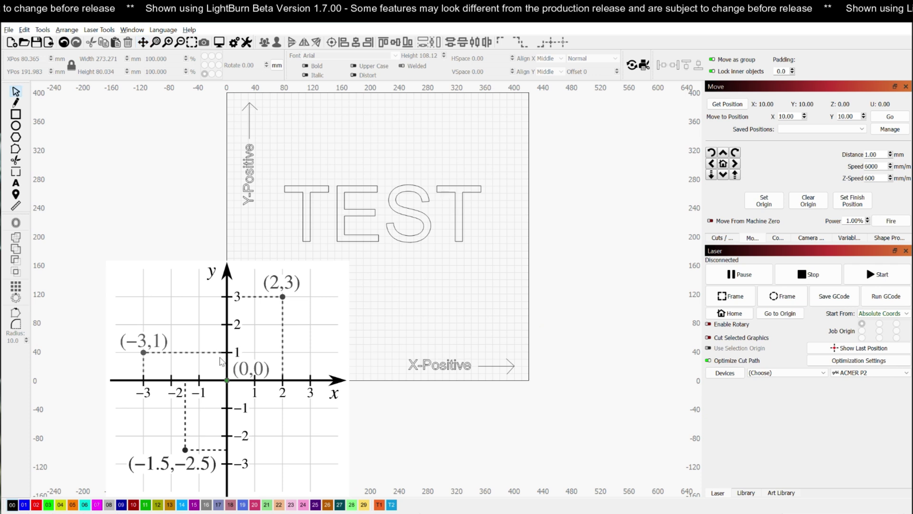
left_click_drag(558, 285, 544, 355)
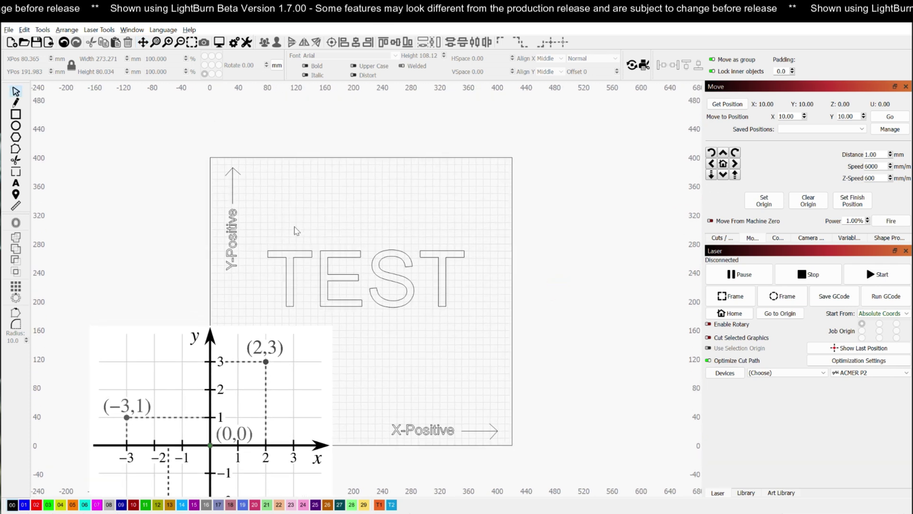
Step: Set the ACMER P2 origin to bottom right in Device Settings and apply it
left_click(247, 45)
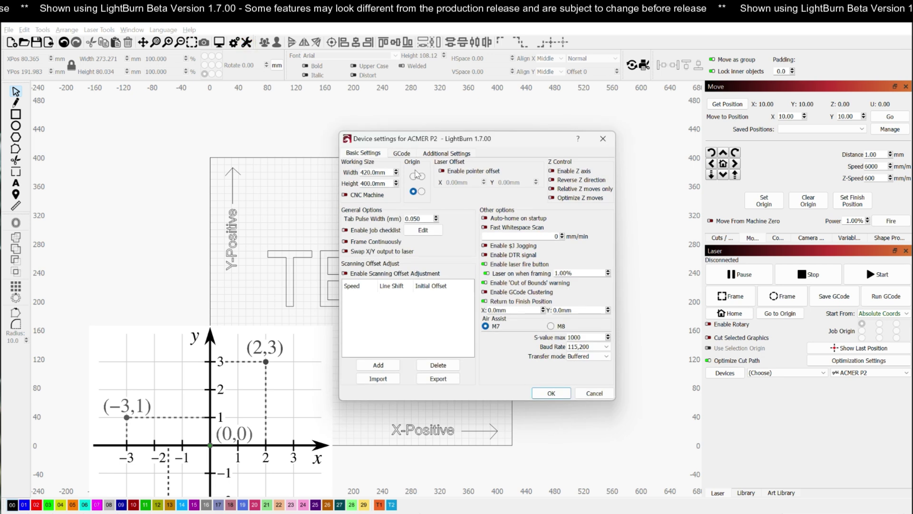
left_click(421, 191)
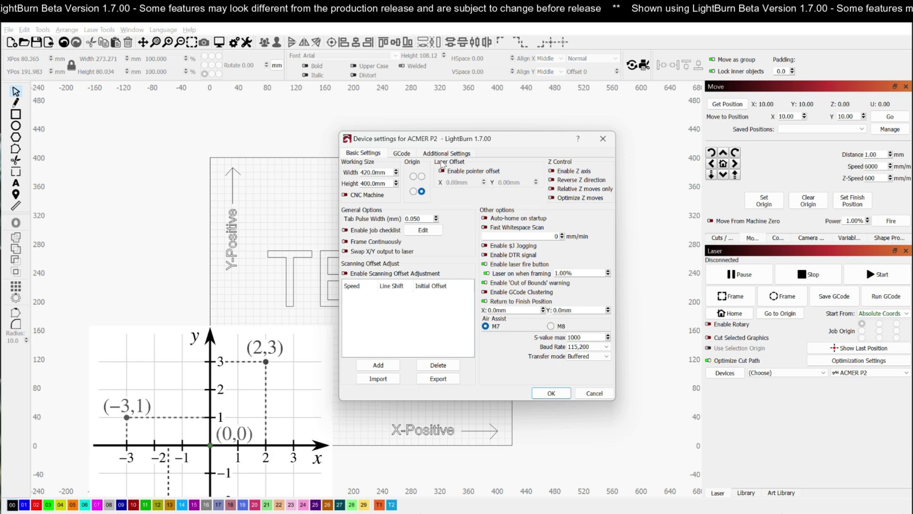
left_click_drag(444, 144, 382, 134)
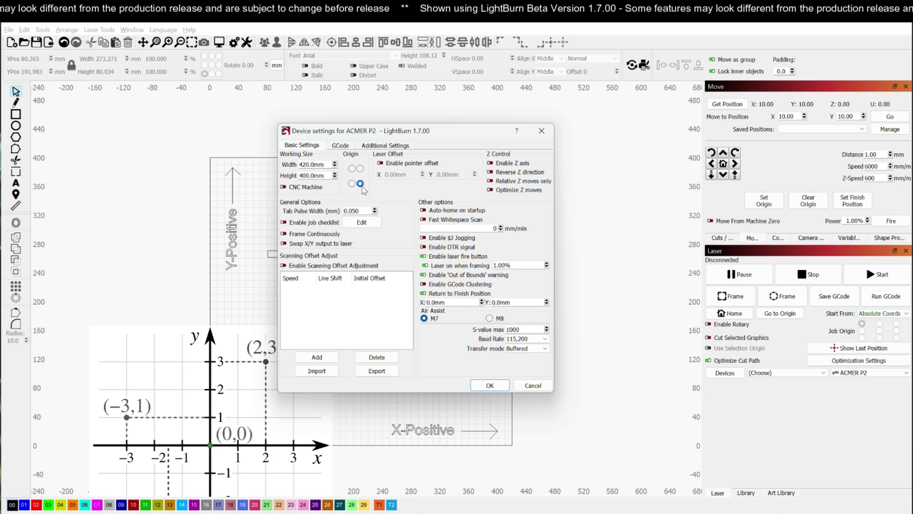
left_click(496, 388)
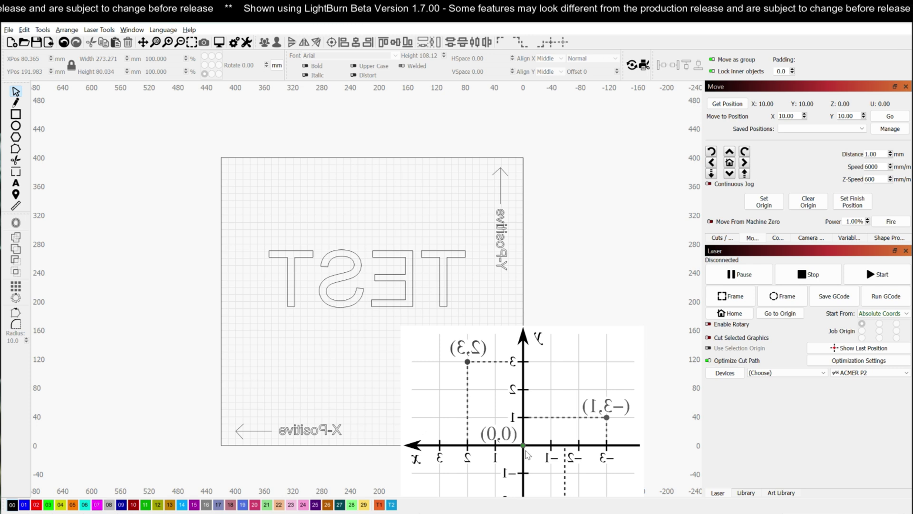
left_click(345, 299)
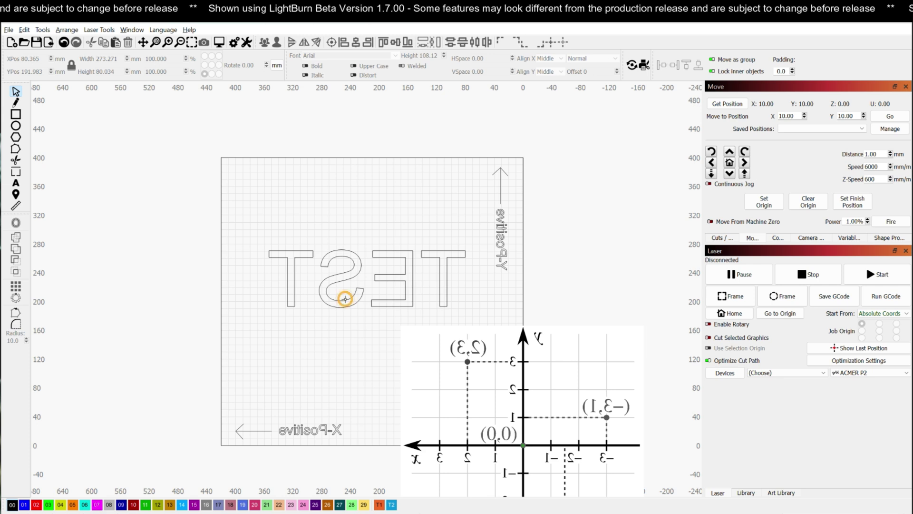
left_click(353, 314)
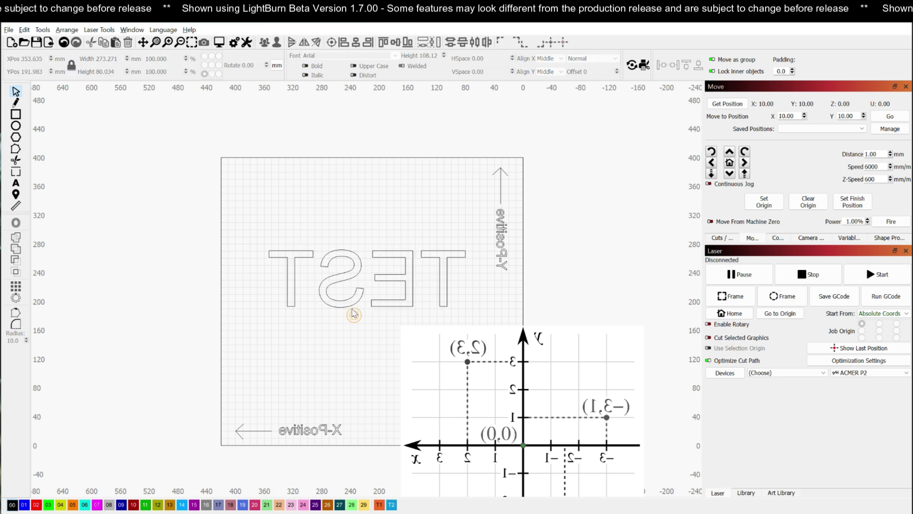
left_click(332, 291)
left_click(306, 42)
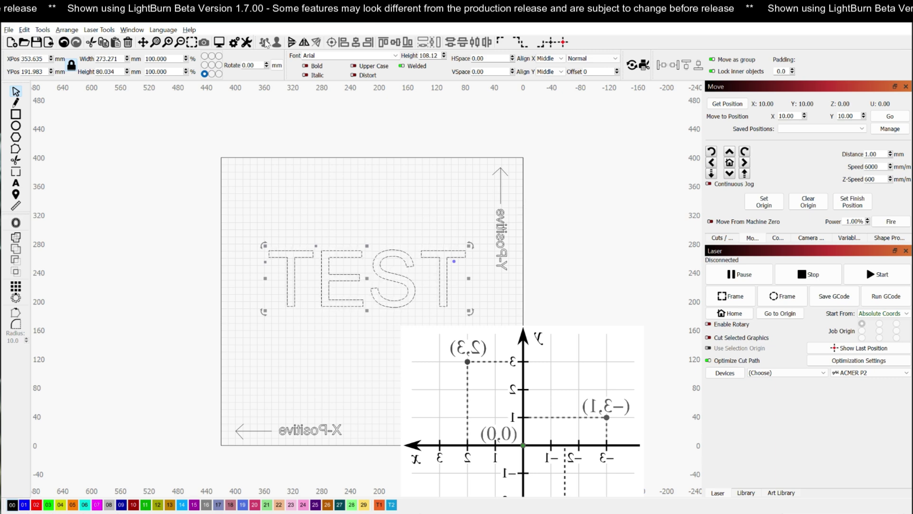
left_click(246, 42)
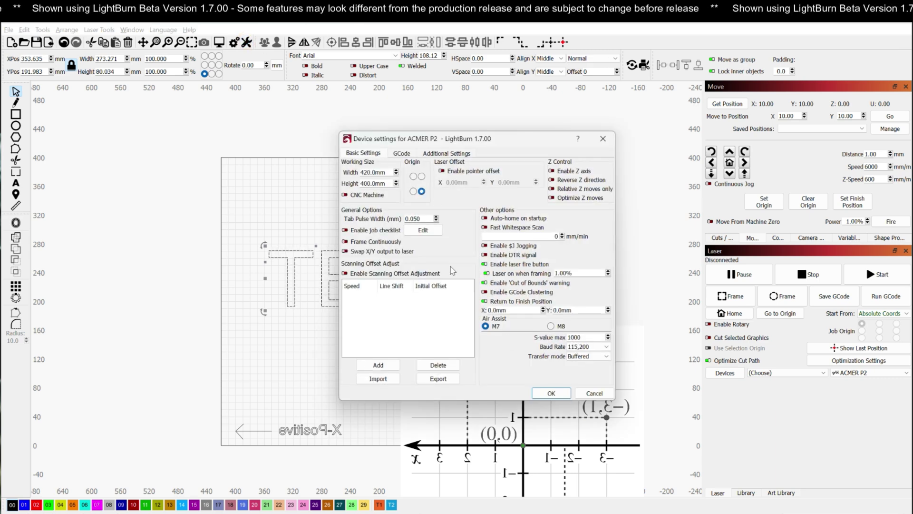
left_click(590, 393)
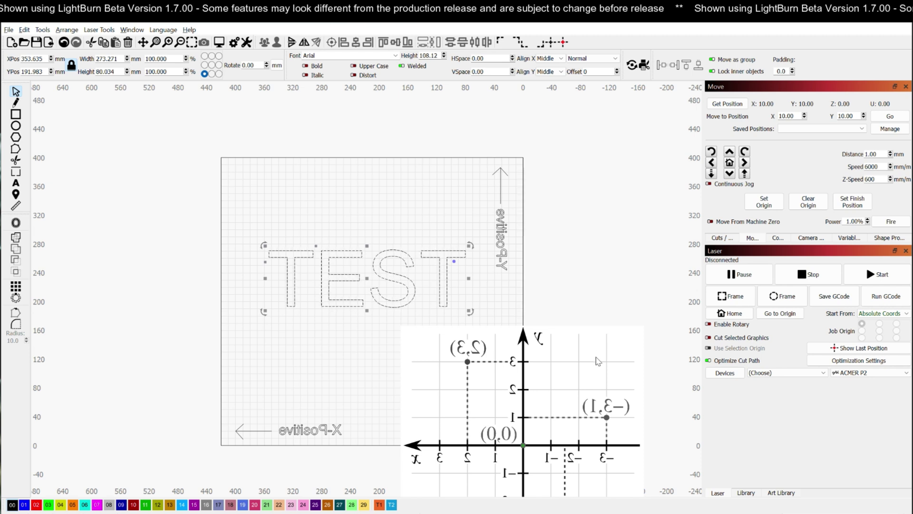
left_click(576, 276)
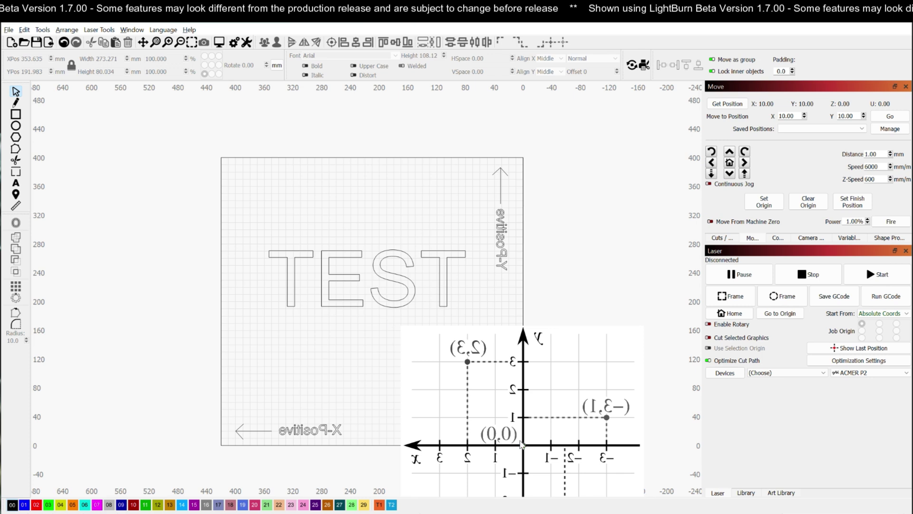
left_click(234, 42)
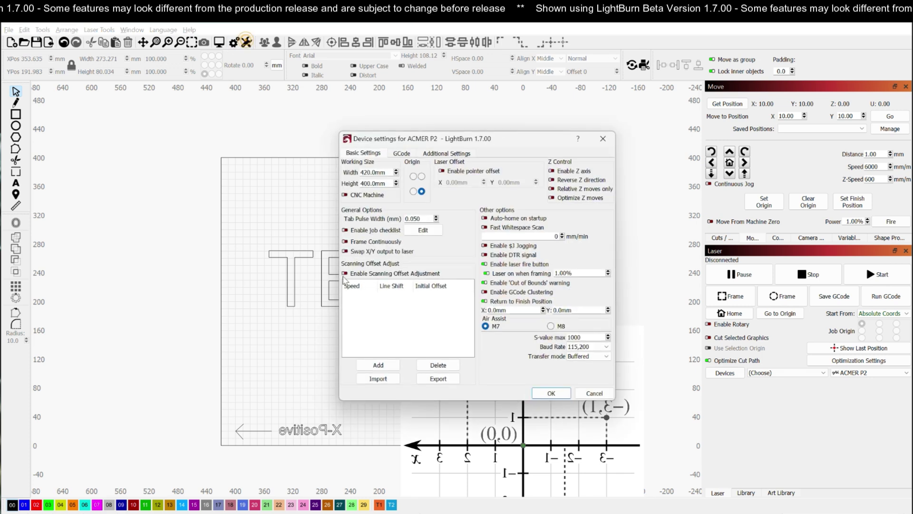
left_click(412, 191)
left_click(551, 393)
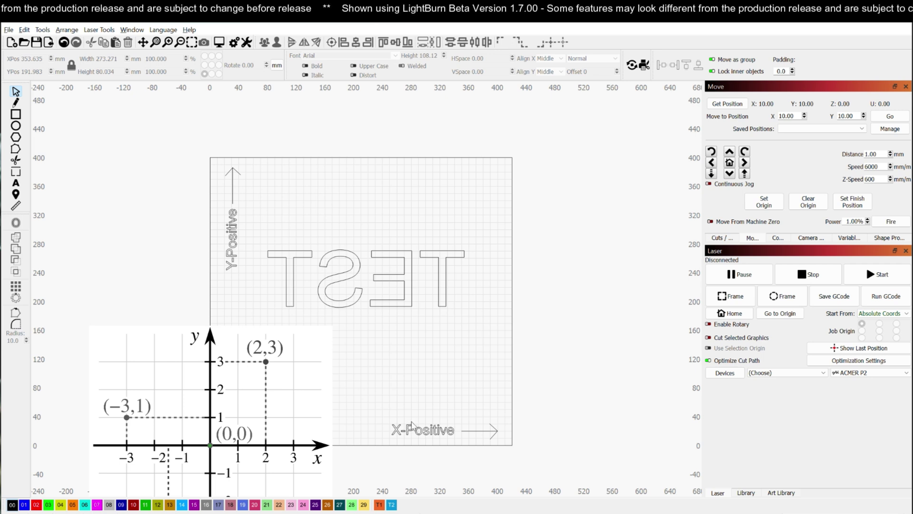
left_click(247, 43)
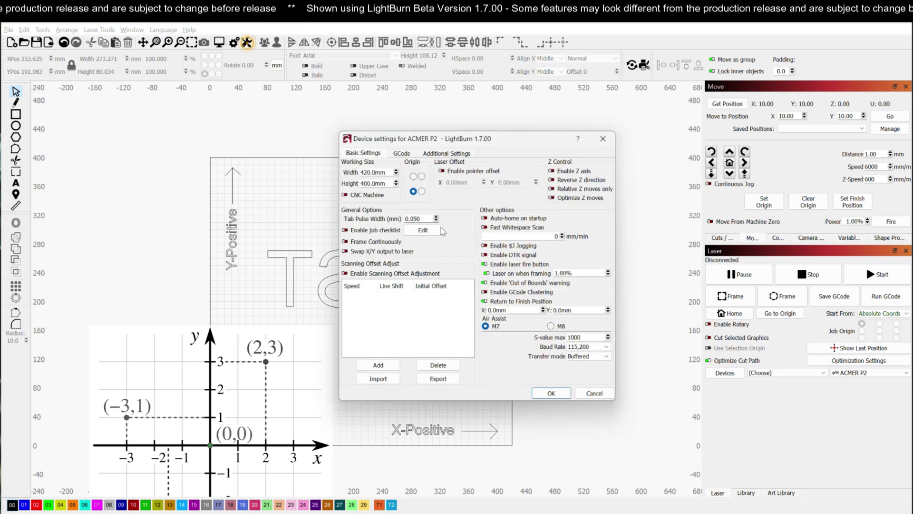
left_click(560, 395)
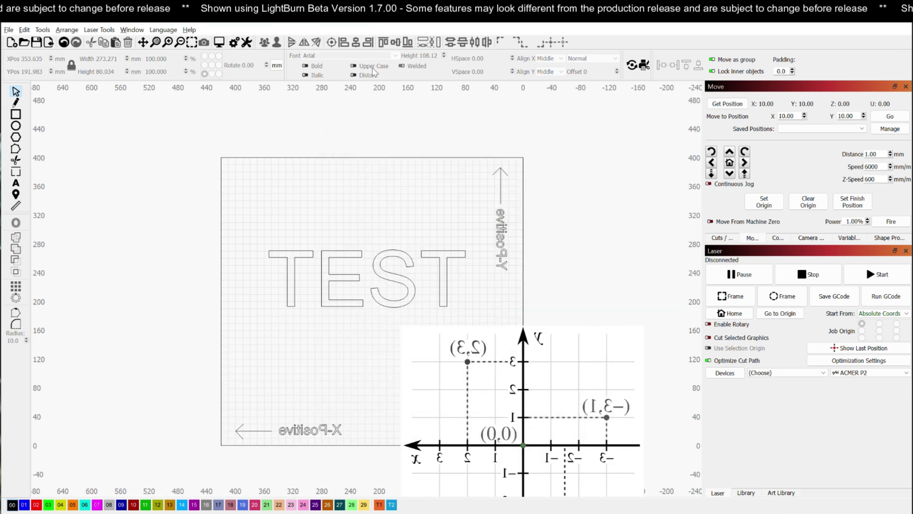
Step: Try the ACMER P2 origin at top left, then at top right, applying each
left_click(248, 44)
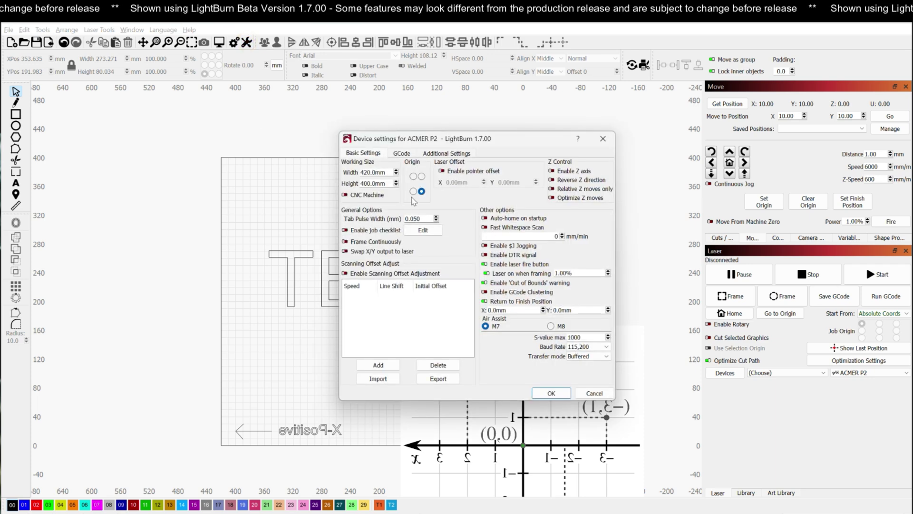
left_click(413, 176)
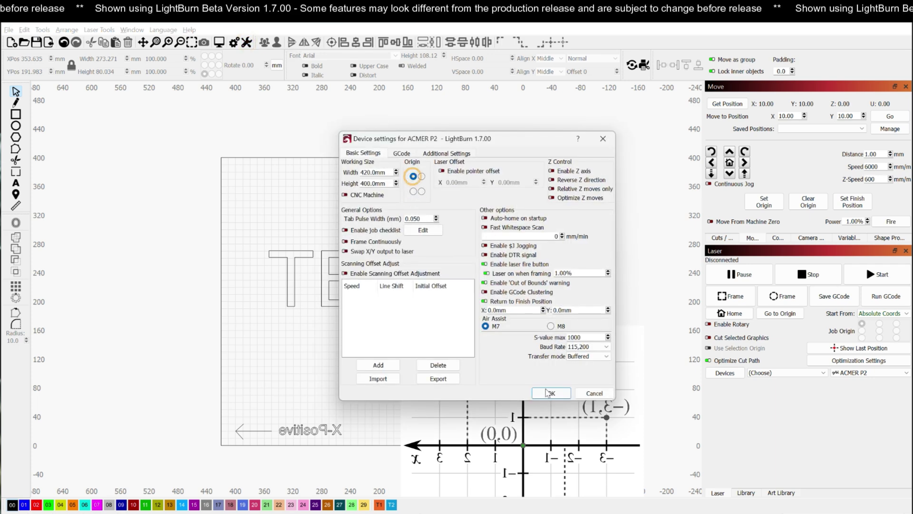
left_click(550, 393)
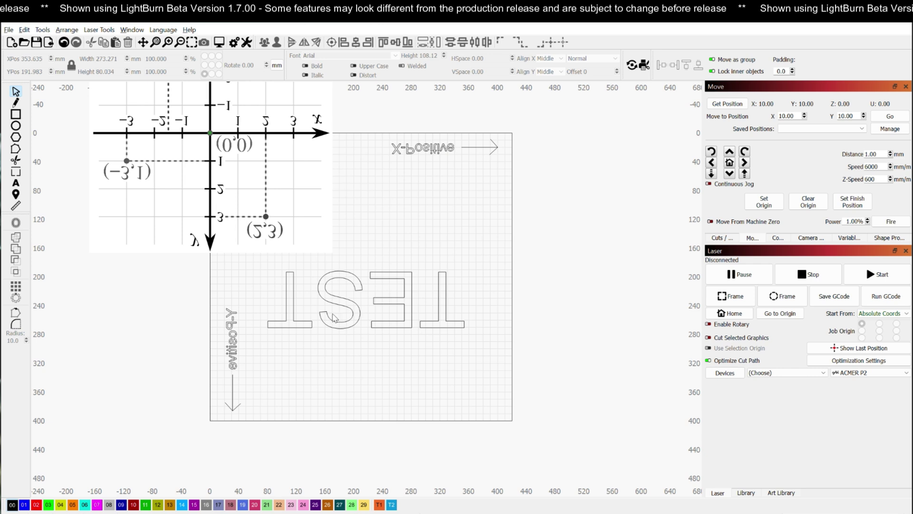
left_click(247, 42)
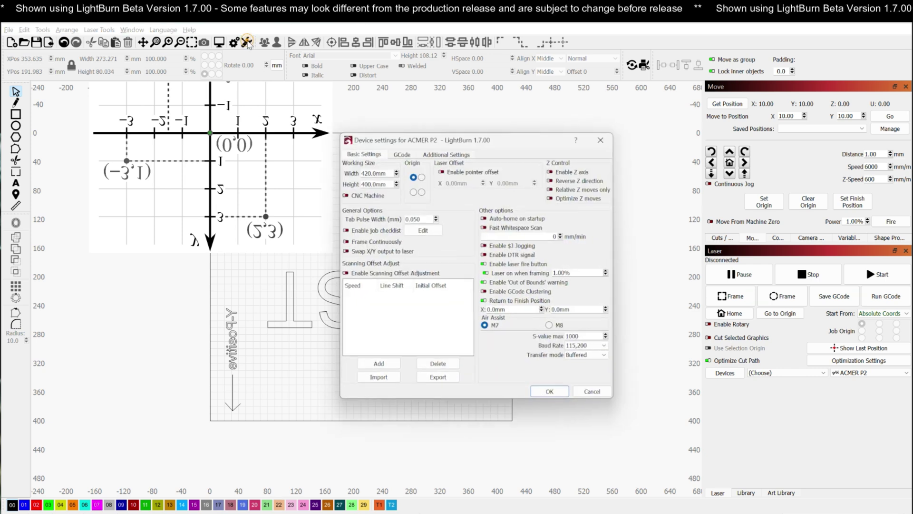
left_click(422, 177)
left_click(551, 393)
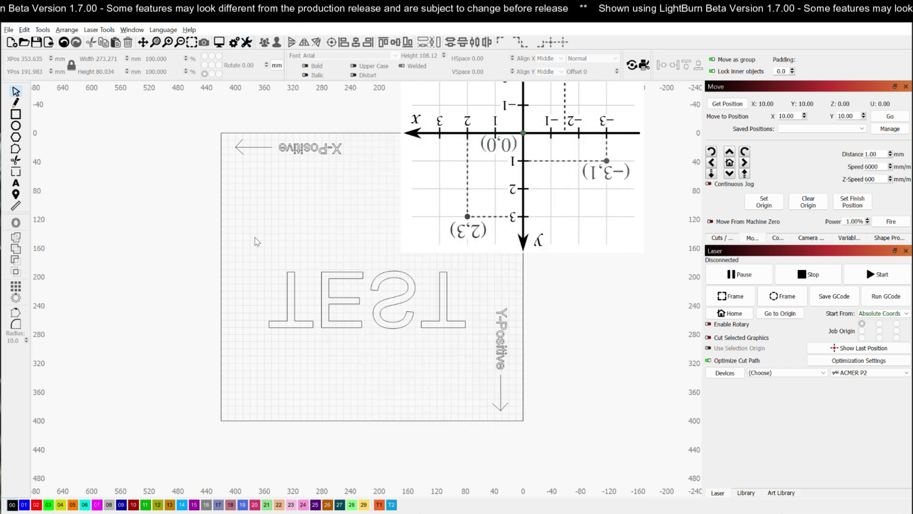
Step: Set the ACMER P2 origin to bottom left and apply it
left_click(246, 42)
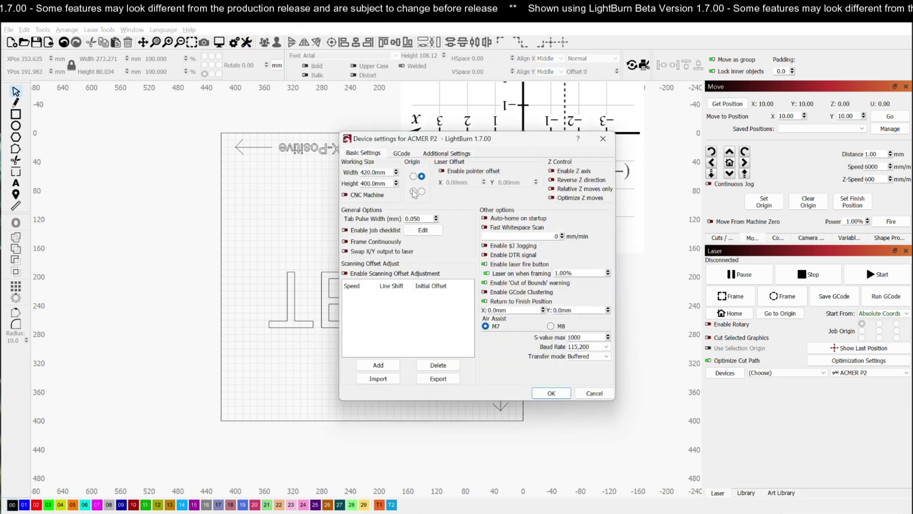
left_click(413, 191)
left_click(552, 395)
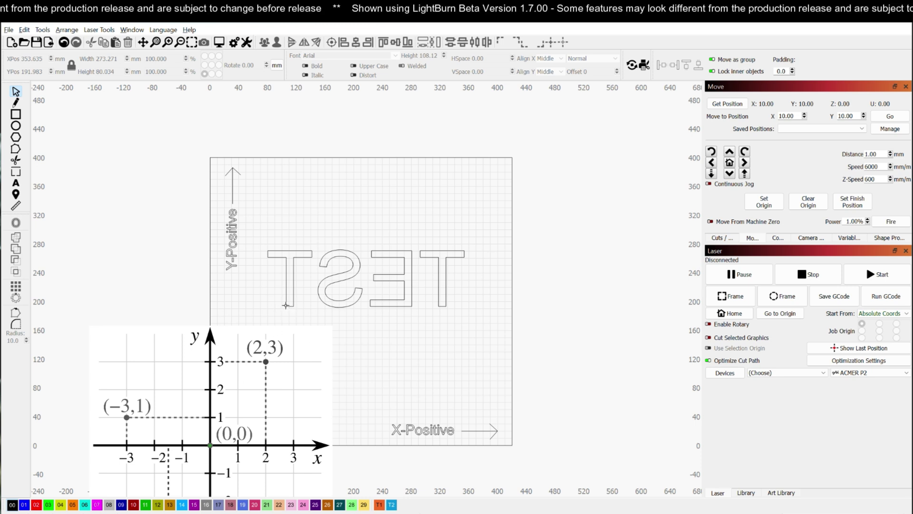
scroll(295, 309, "up", 5)
scroll(216, 340, "up", 3)
scroll(229, 354, "down", 4)
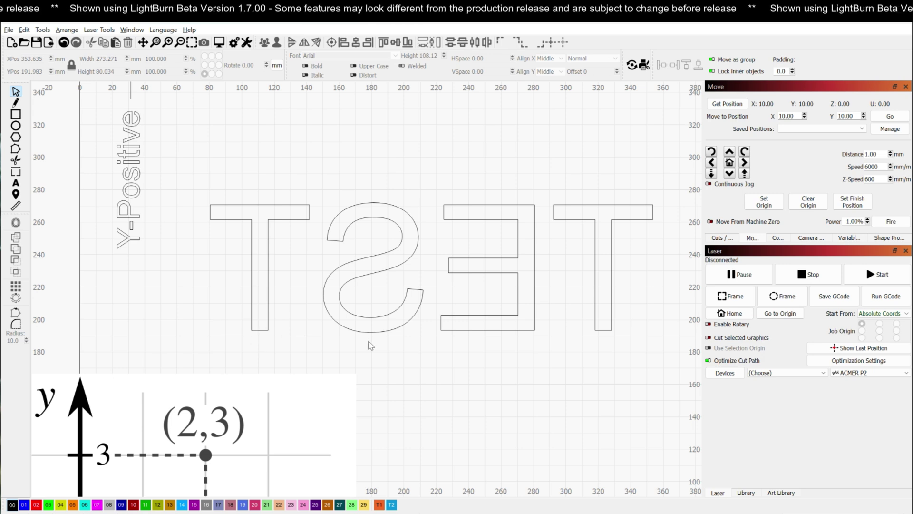
scroll(352, 345, "down", 5)
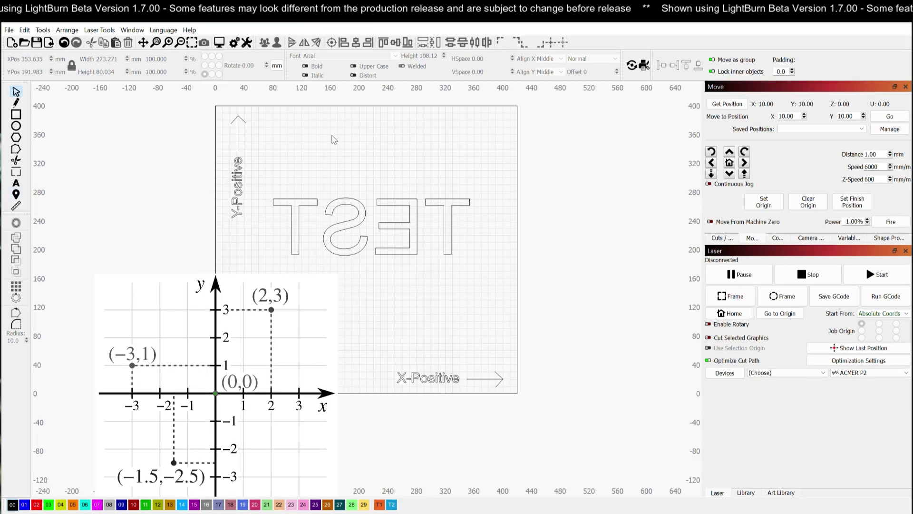
Step: Select the mirrored TEST text and flip it horizontally so it reads normally
left_click_drag(406, 214, 406, 215)
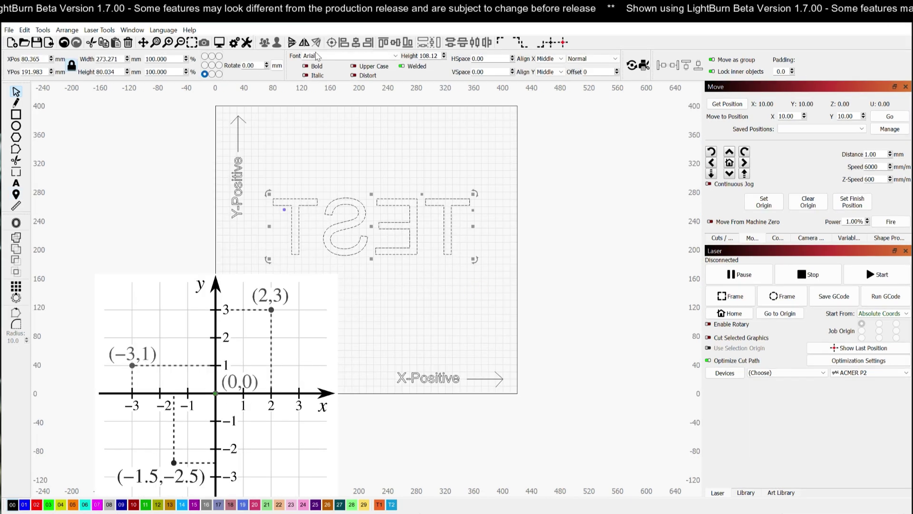
left_click(304, 43)
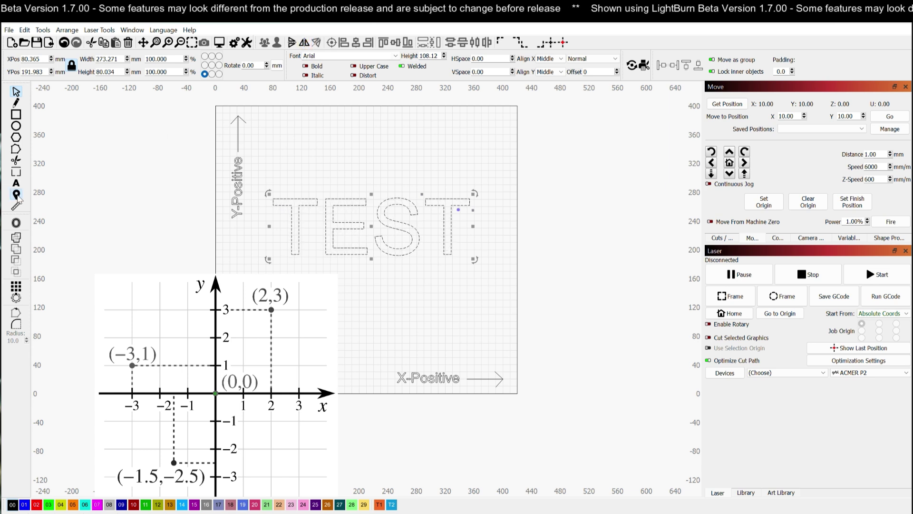
left_click(16, 194)
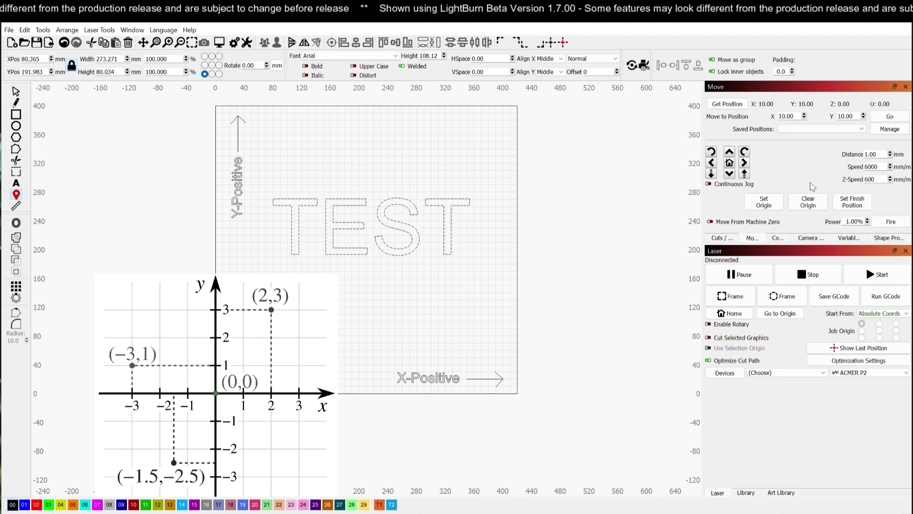
Step: Select the 1.00 jog distance, return to Select mode, and open the ACMER P2 Device Settings
double_click(874, 155)
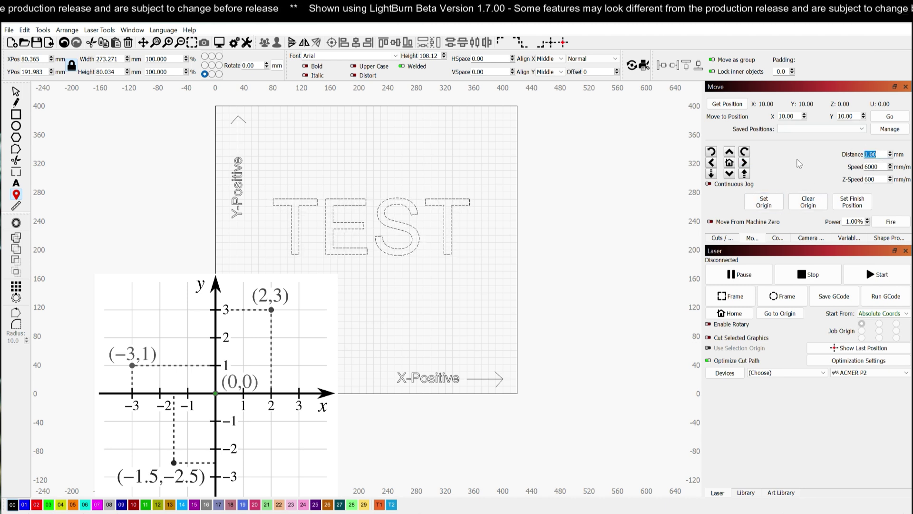
left_click(745, 163)
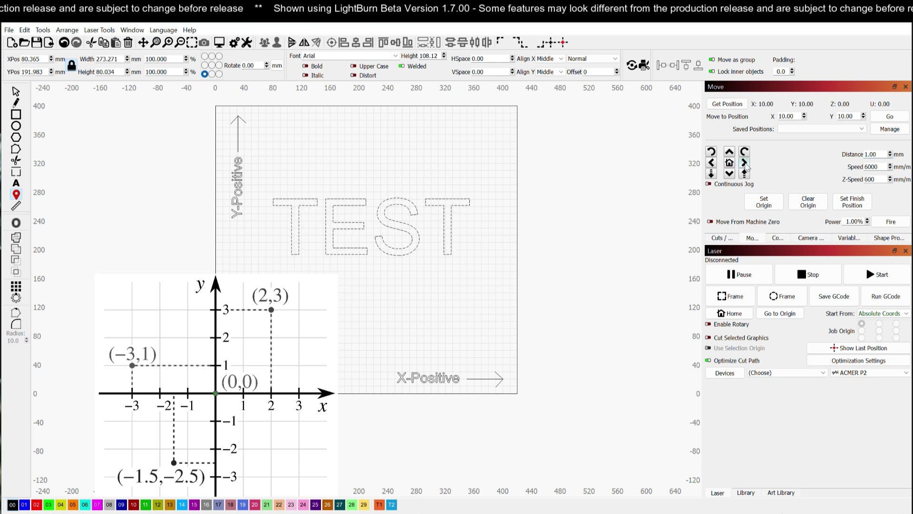
key("Escape")
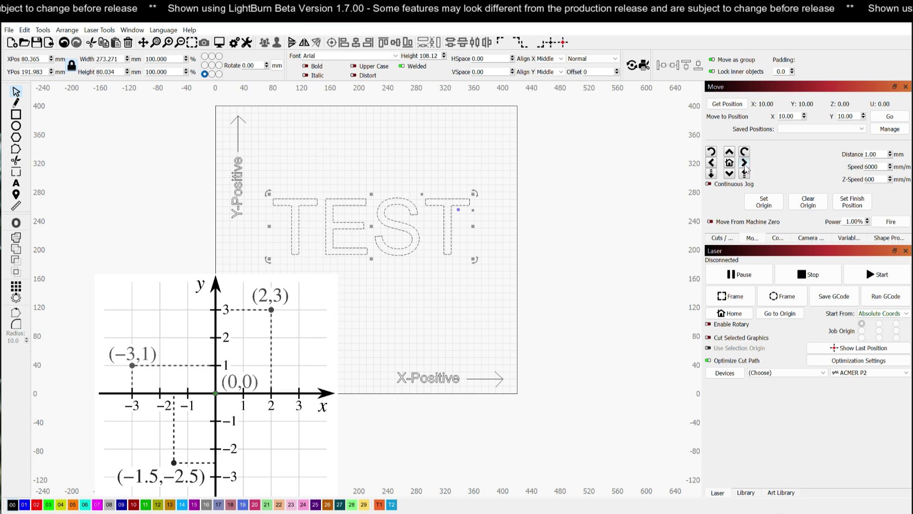
left_click(246, 43)
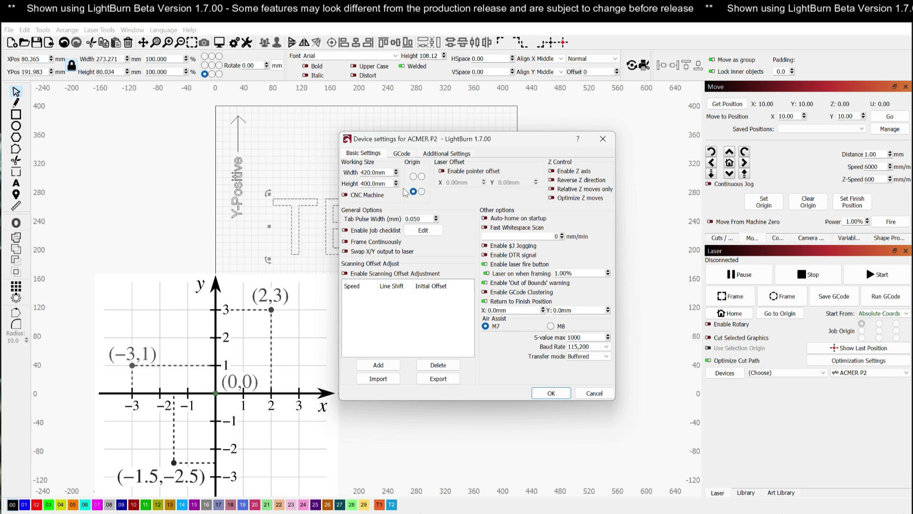
left_click(578, 393)
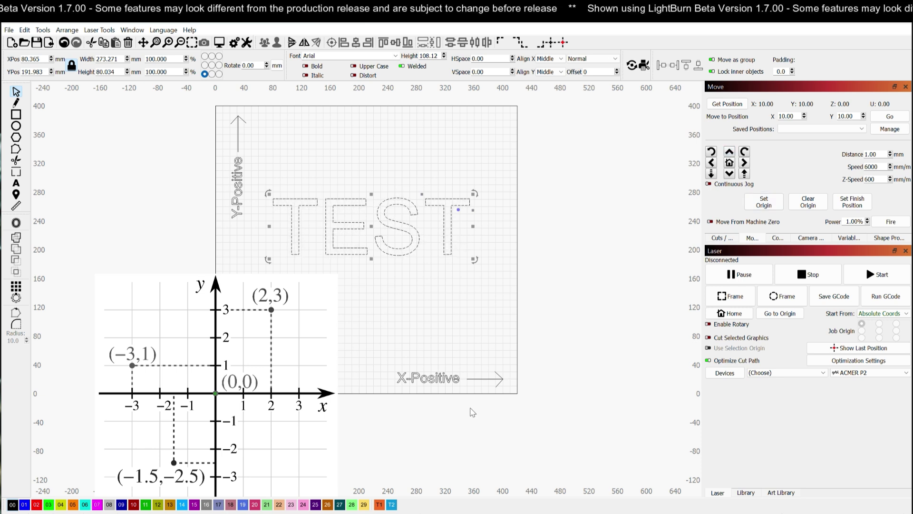
left_click(246, 42)
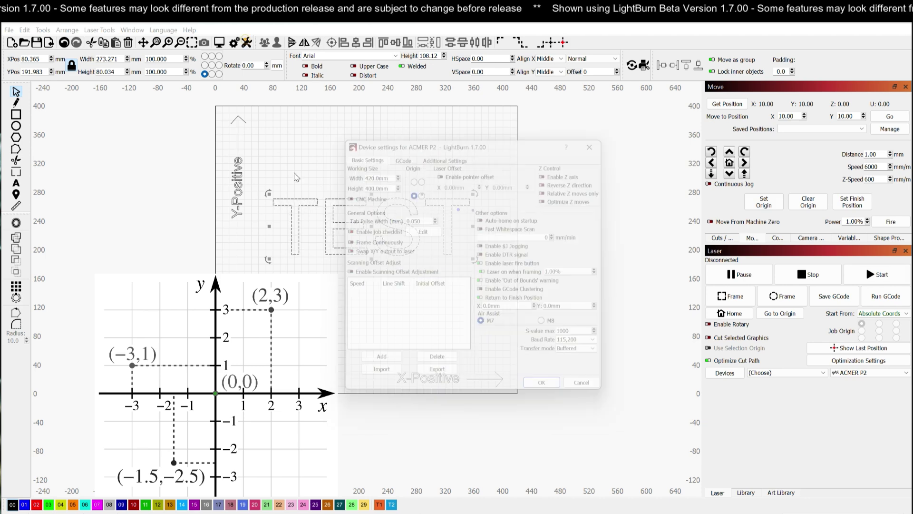
left_click(414, 177)
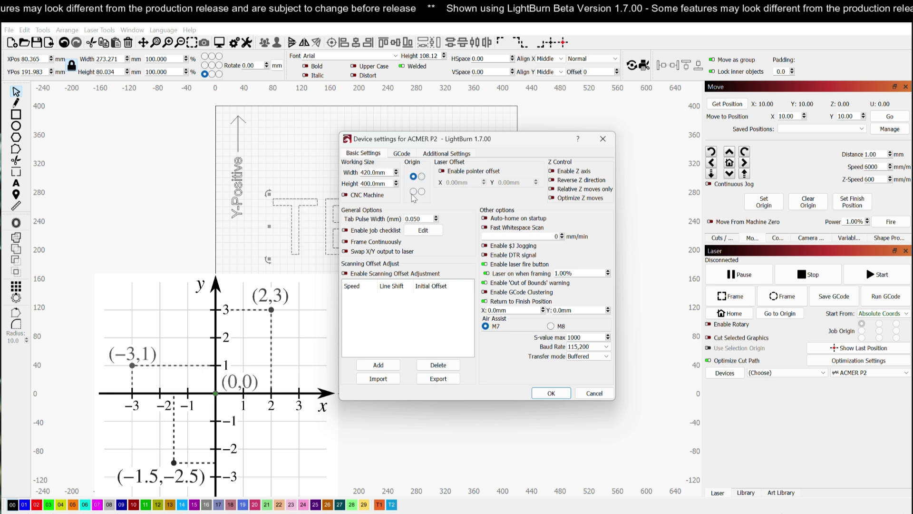
left_click(422, 178)
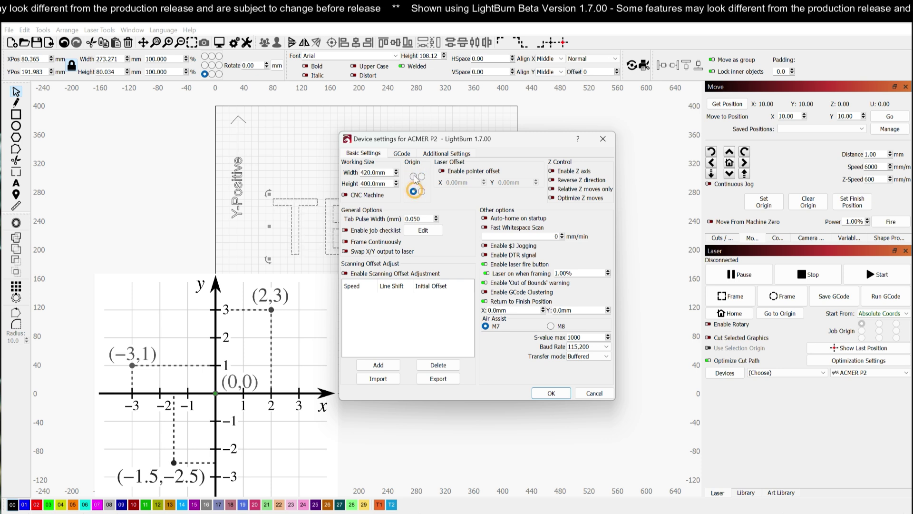
left_click(413, 178)
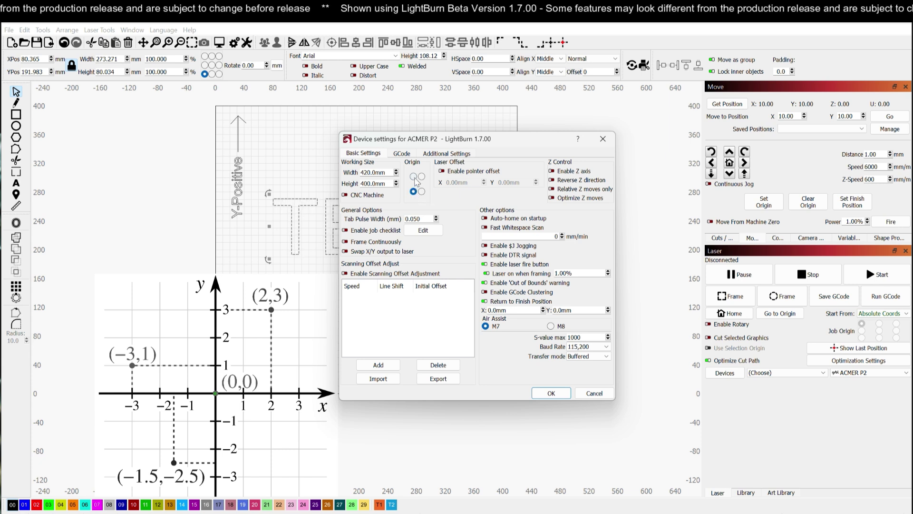
left_click(414, 177)
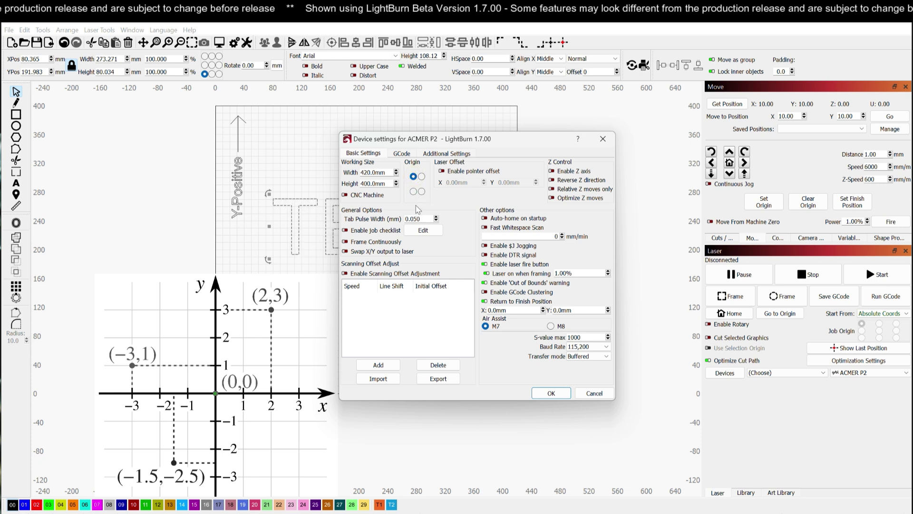
left_click(415, 192)
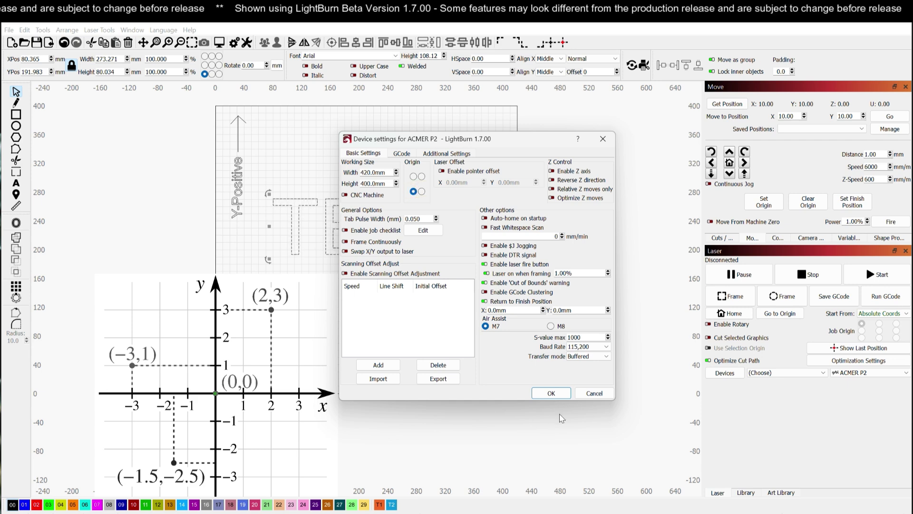
left_click(551, 393)
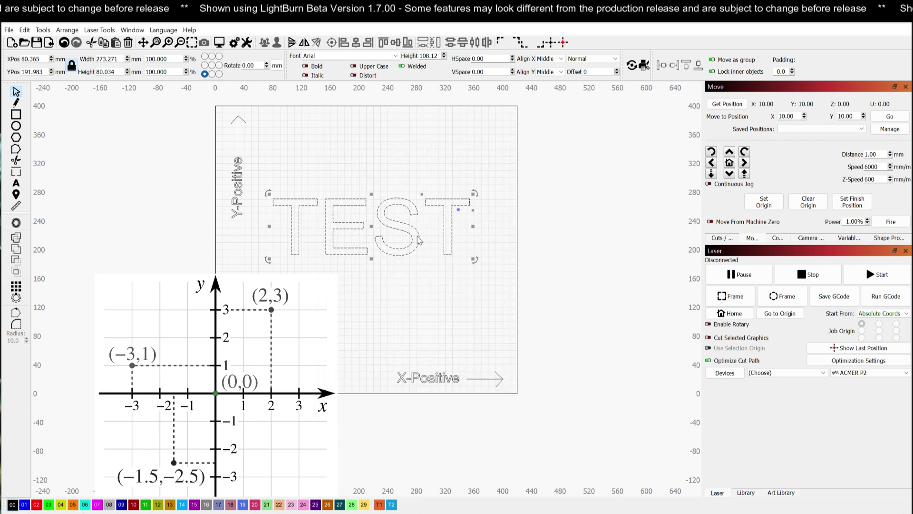
Step: Move the TEST text up and slightly left on the bed, then deselect it
left_click(547, 244)
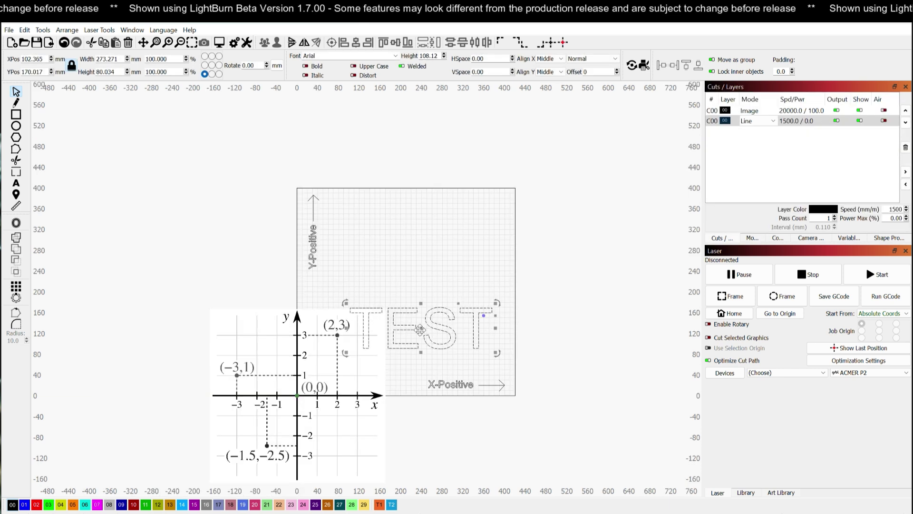
left_click_drag(421, 328, 410, 282)
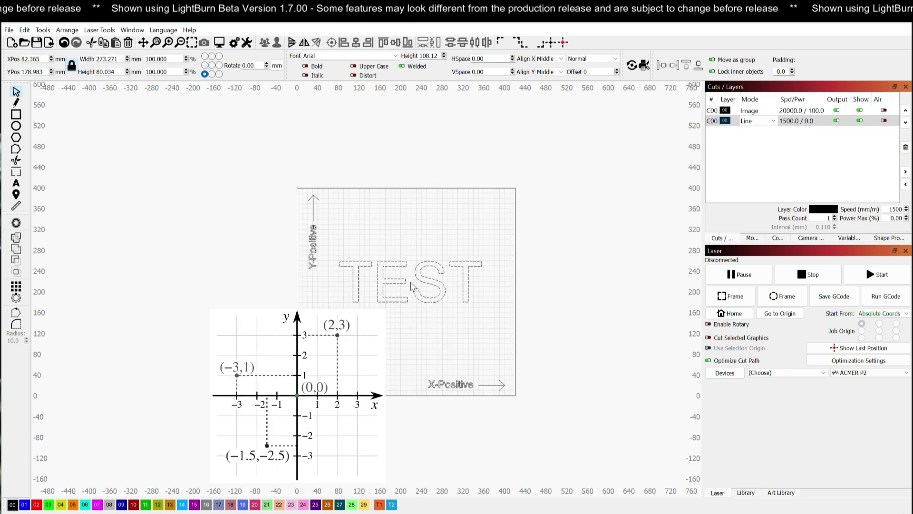
left_click(559, 326)
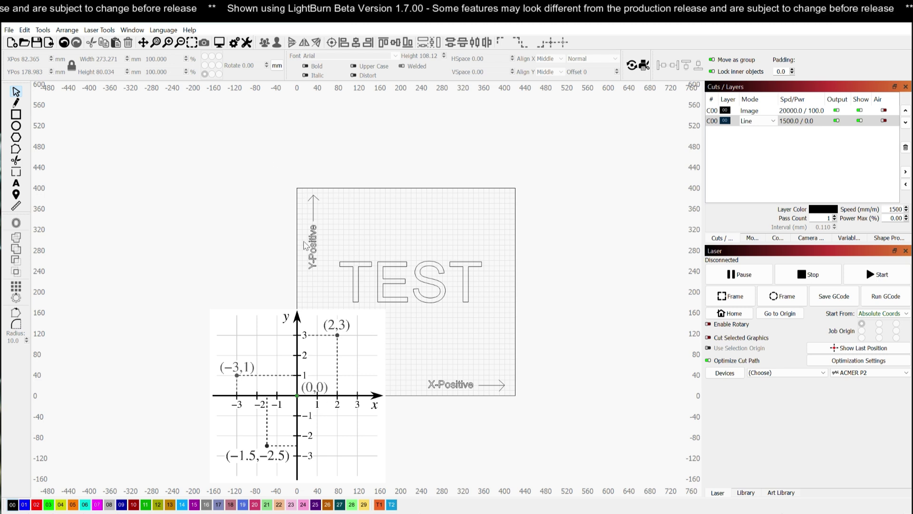
scroll(299, 193, "up", 5)
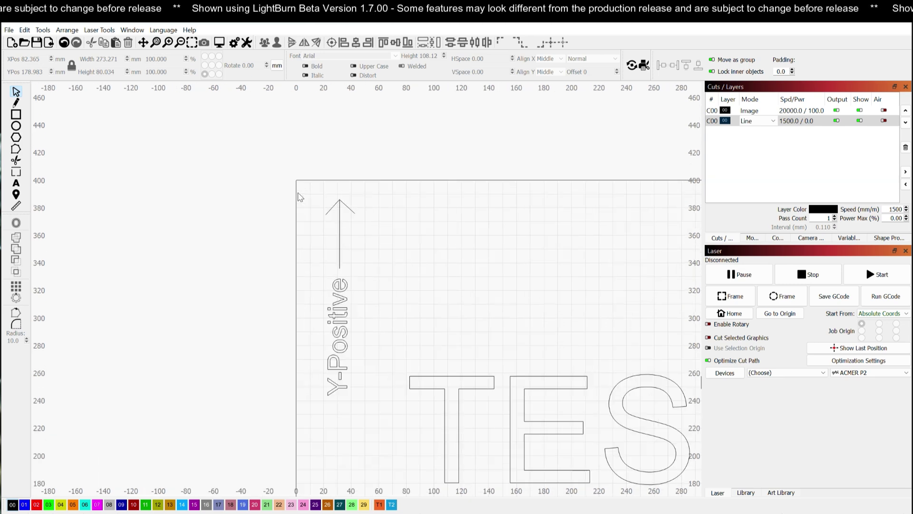
left_click_drag(260, 145, 339, 215)
key("ctrl+shift+a")
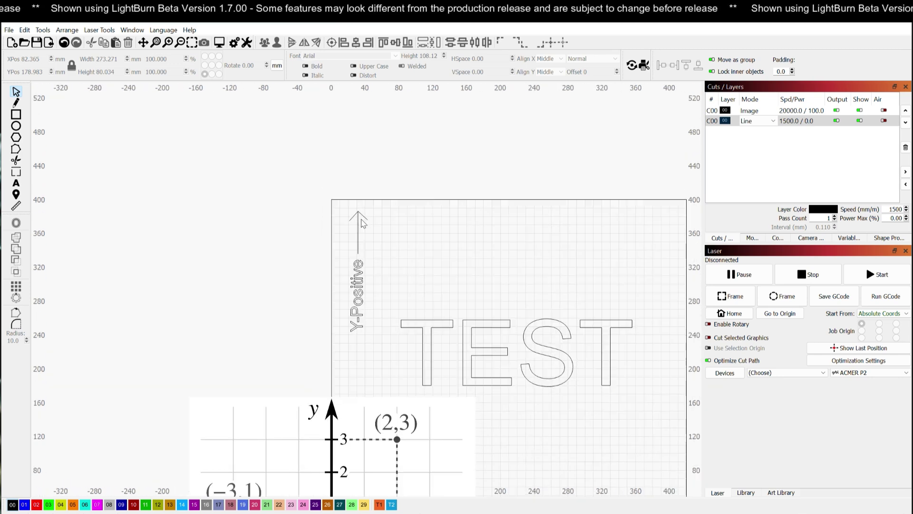
scroll(363, 432, "up", 2)
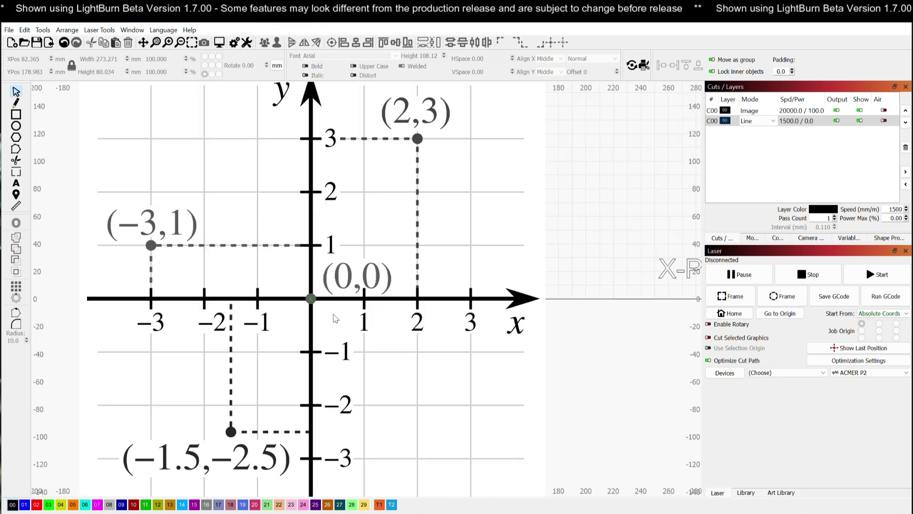
scroll(352, 307, "down", 3)
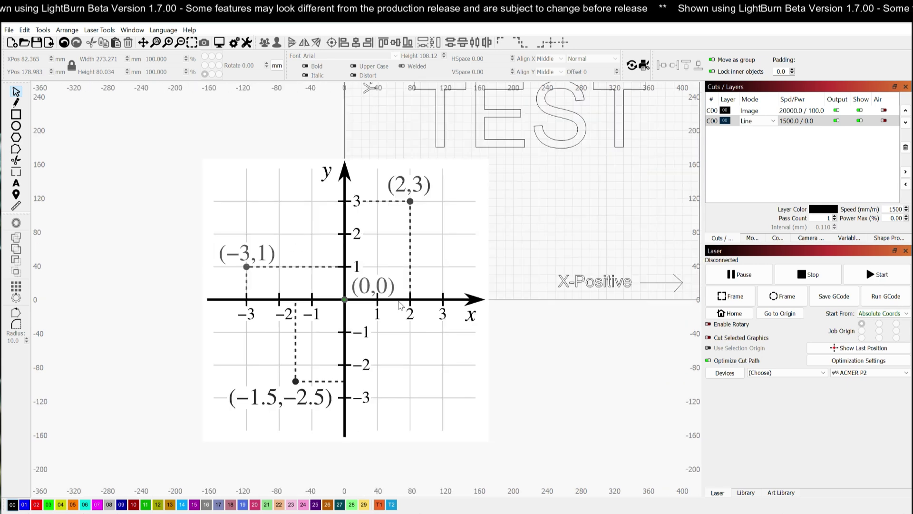
left_click(543, 326)
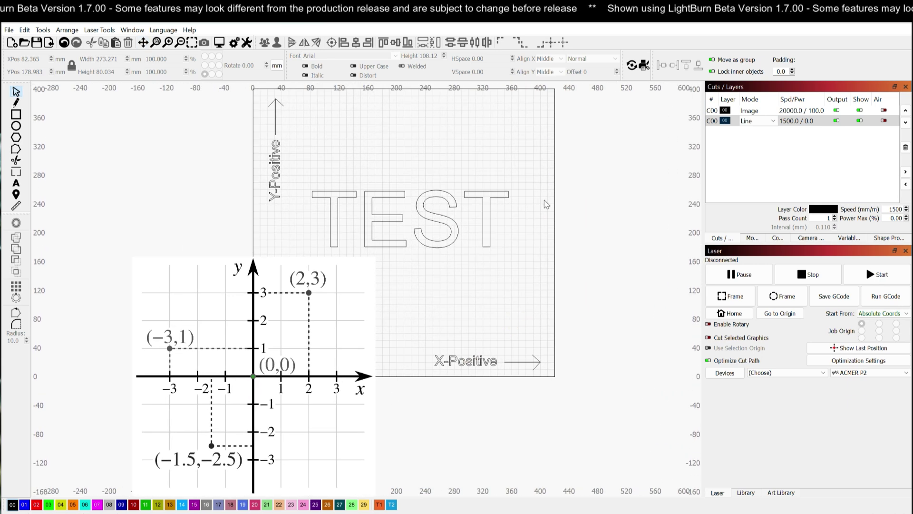
left_click_drag(544, 200, 508, 267)
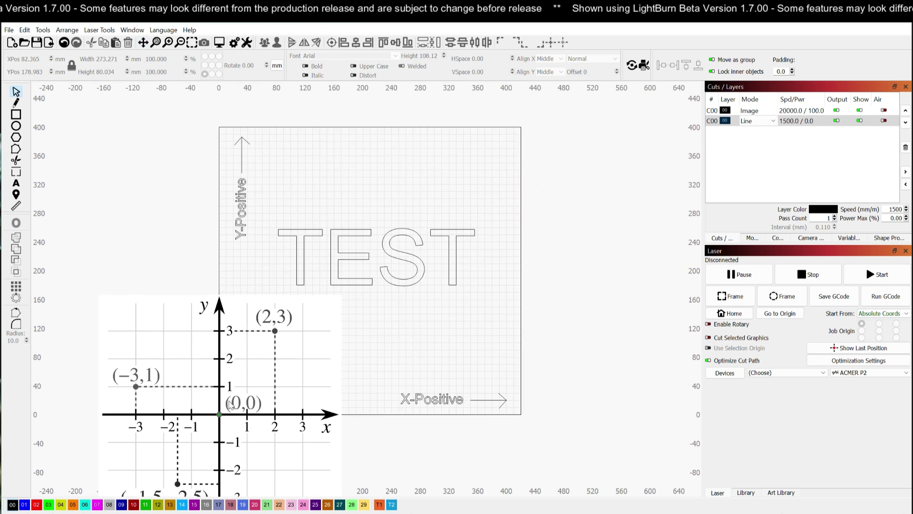
left_click(590, 265)
scroll(215, 118, "up", 5)
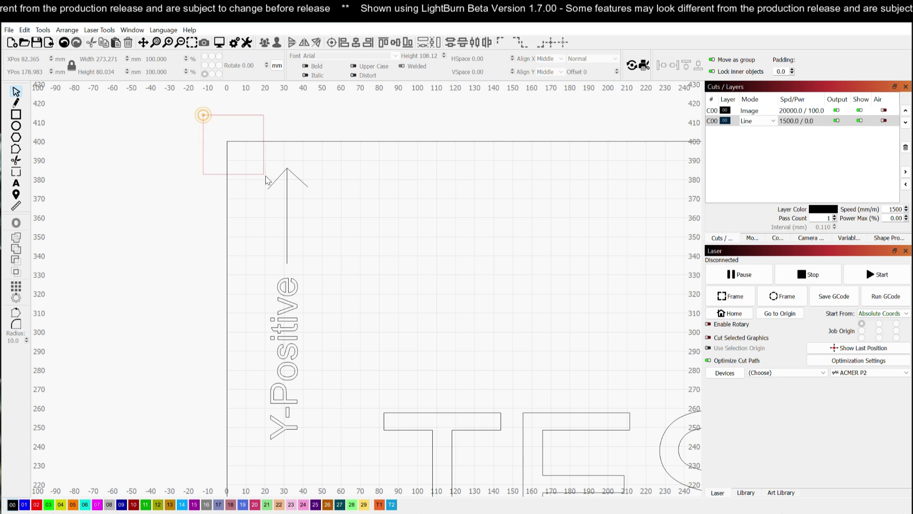
scroll(310, 234, "down", 5)
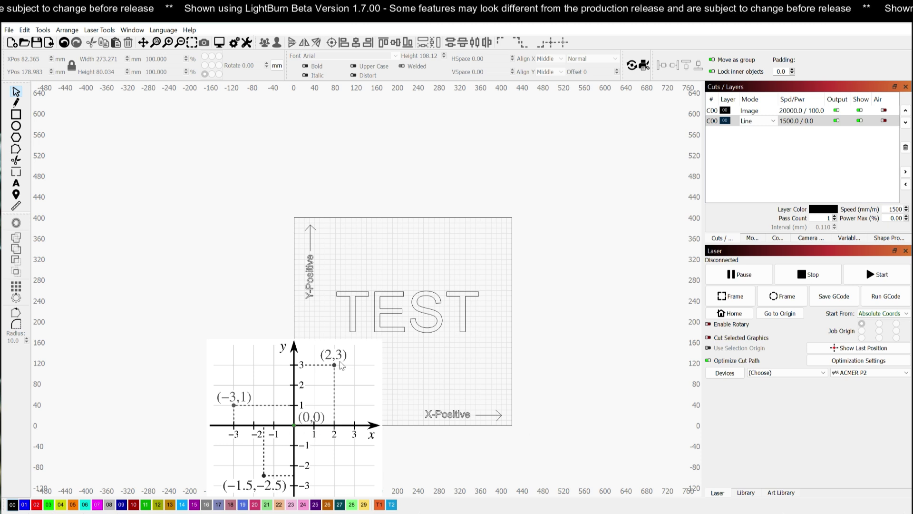
scroll(328, 440, "up", 3)
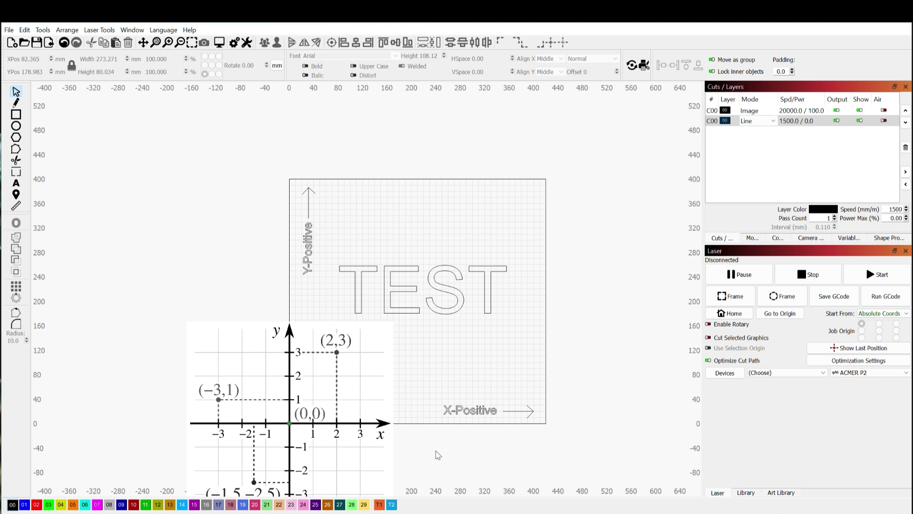
scroll(542, 406, "down", 1)
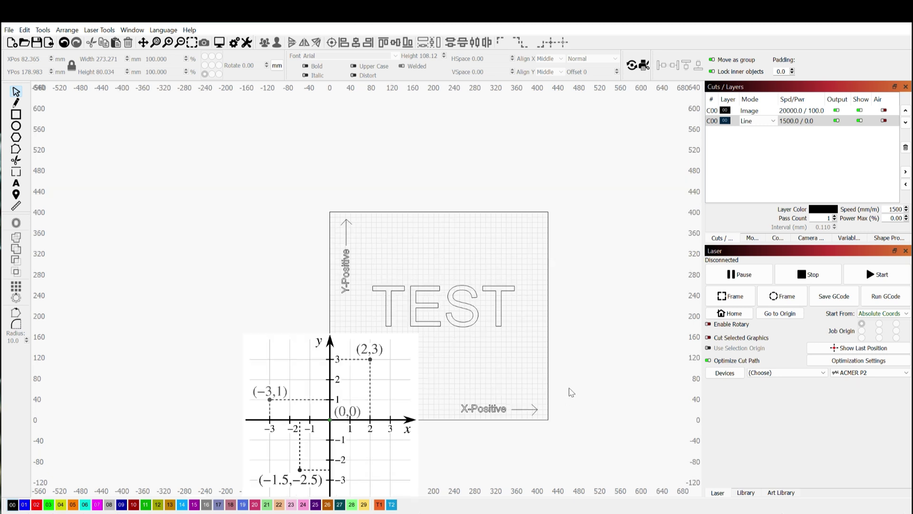
left_click_drag(568, 391, 512, 331)
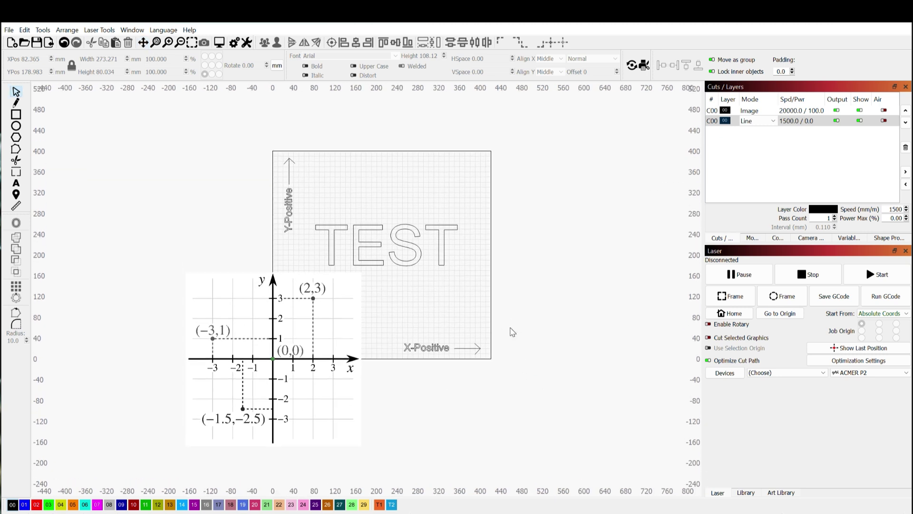